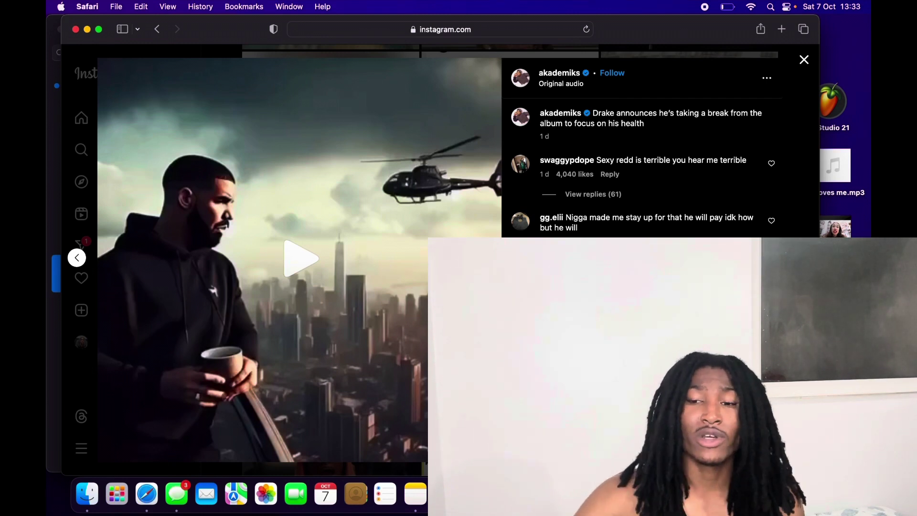
left_click(298, 255)
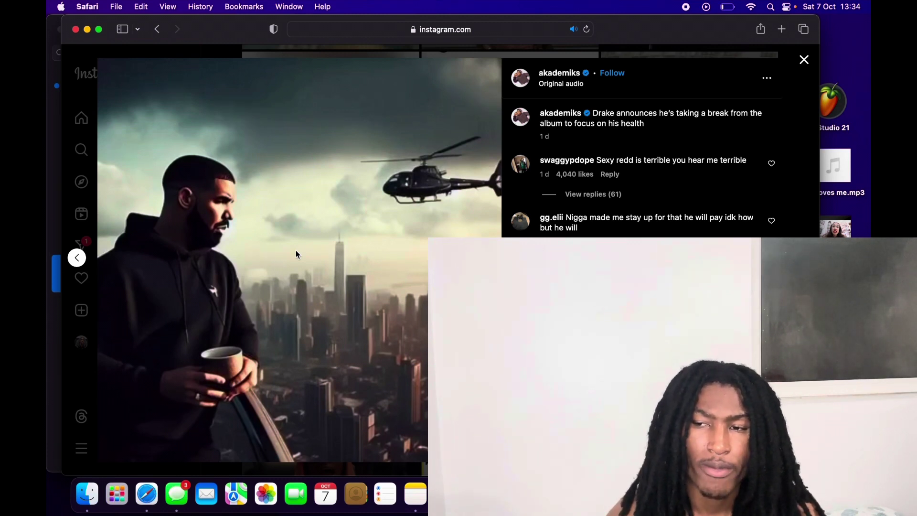
- Pause the akademiks Drake reel four times for reactions, resuming in between and ending paused
left_click(297, 255)
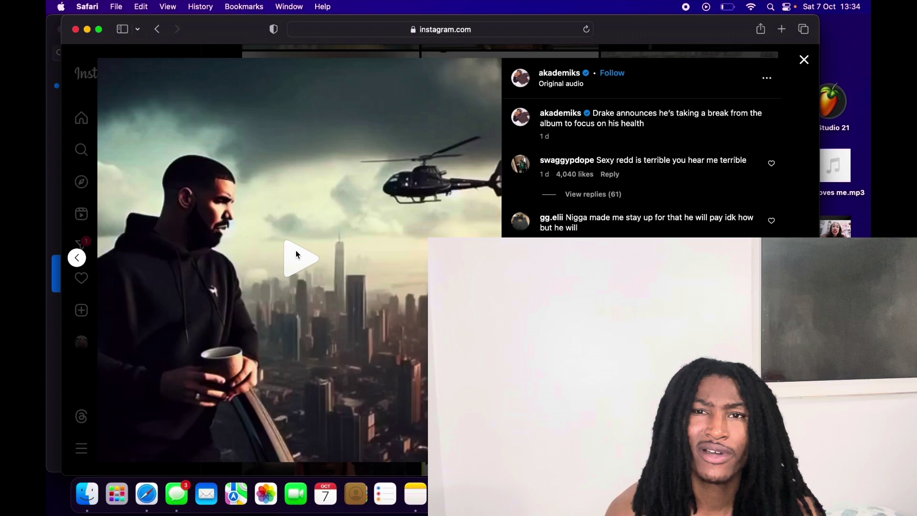
left_click(297, 258)
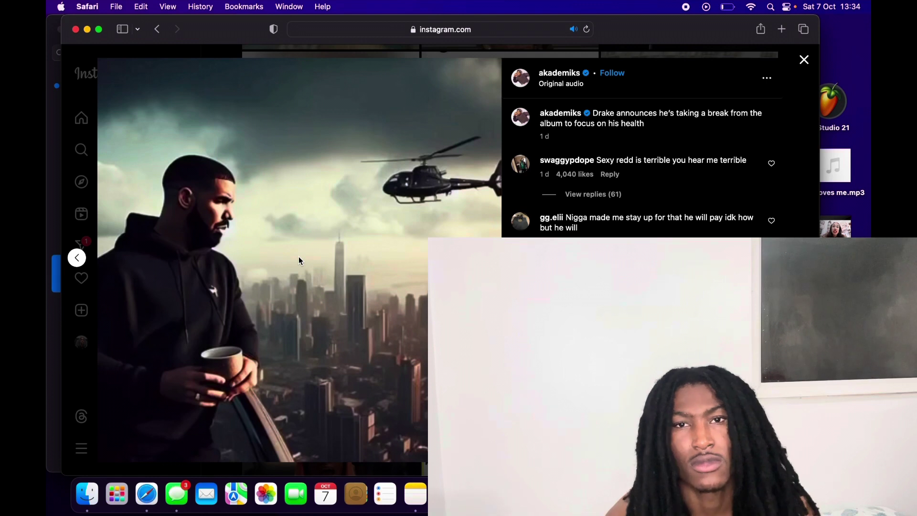
left_click(298, 258)
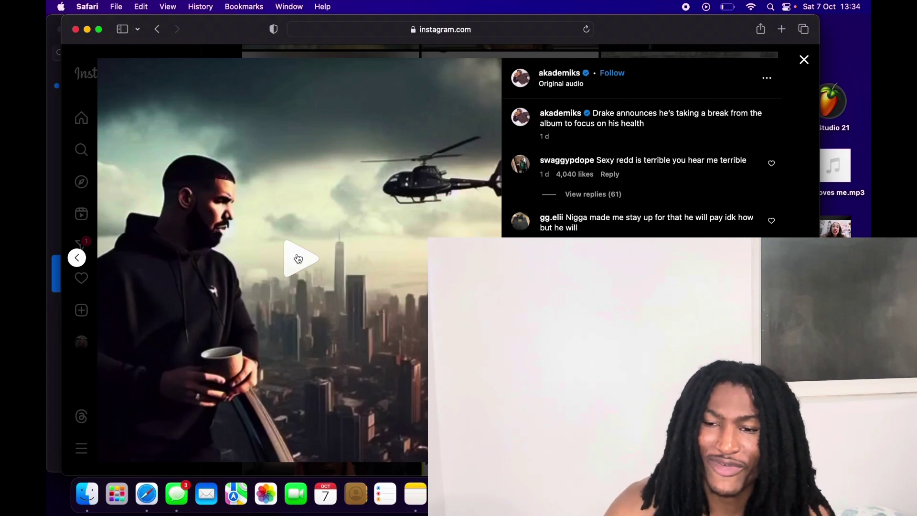
left_click(298, 259)
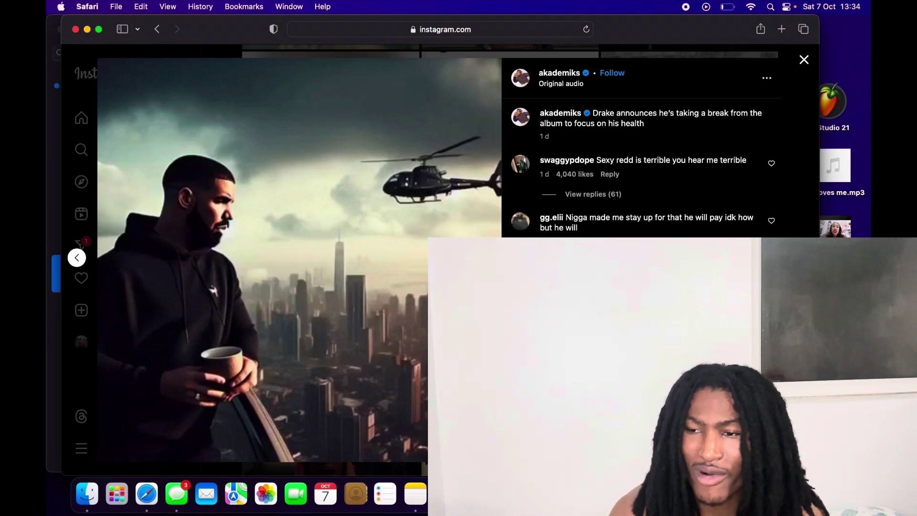
left_click(297, 258)
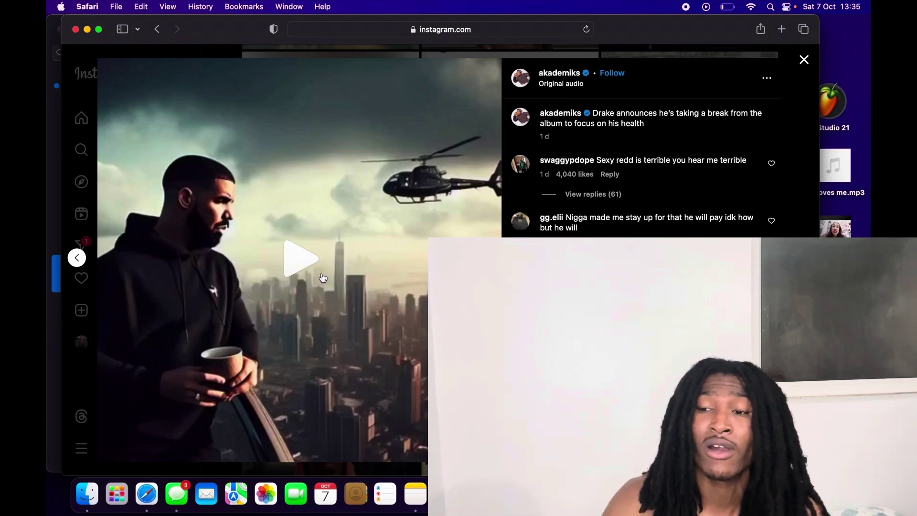
left_click(298, 258)
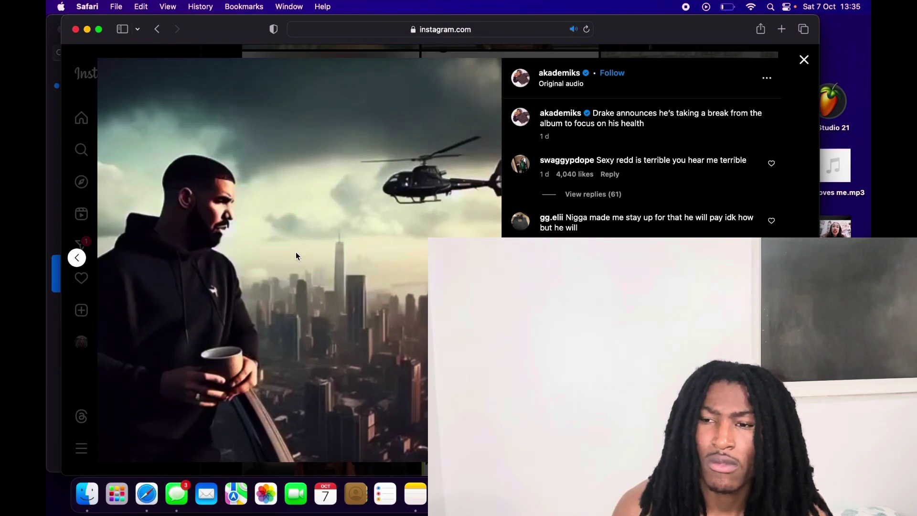
left_click(296, 256)
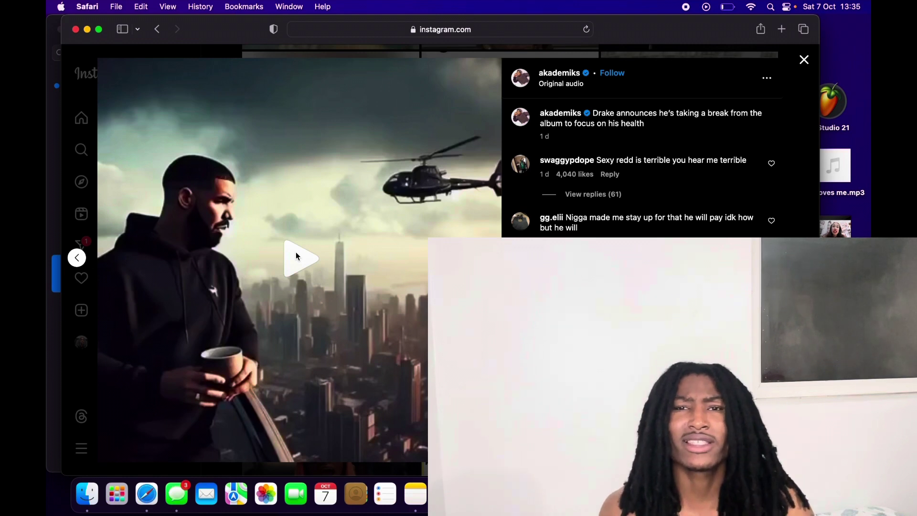